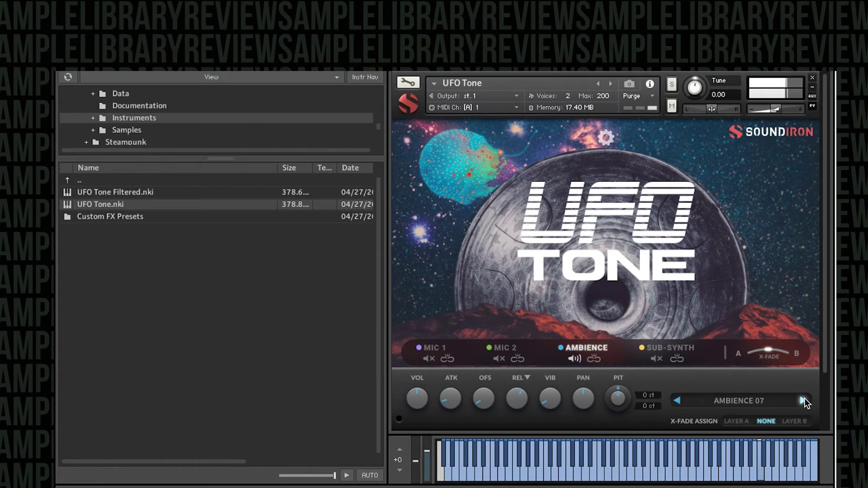
- Advance the Ambience layer's sound from Ambience 07 to Ambience 12
{"action": "left_click", "coordinate": [803, 400]}
{"action": "left_click", "coordinate": [803, 401]}
{"action": "left_click", "coordinate": [803, 400]}
- Turn on the MIC 1 and MIC 2 layers alongside the Ambience layer
{"action": "left_click", "coordinate": [417, 347]}
{"action": "left_click", "coordinate": [427, 359]}
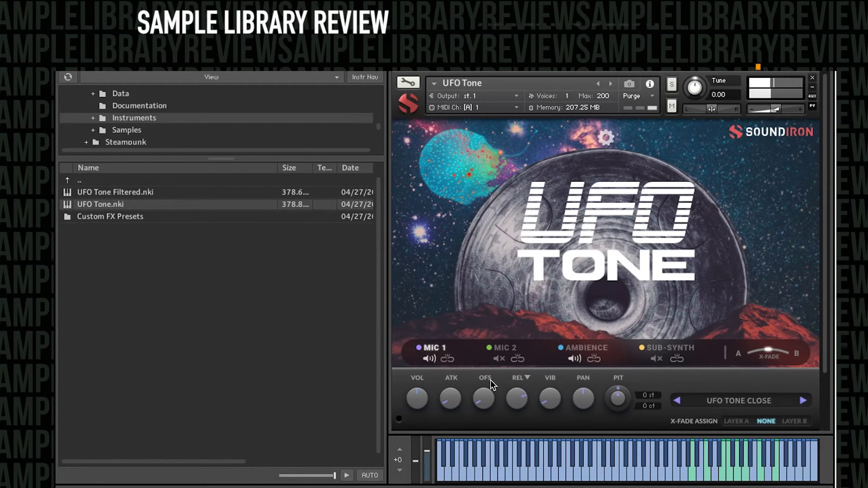
{"action": "left_click", "coordinate": [487, 348]}
{"action": "left_click", "coordinate": [499, 357]}
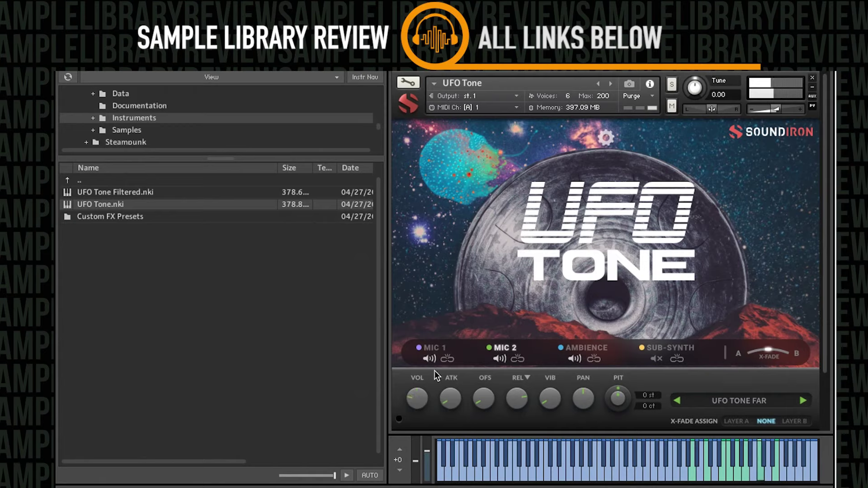
- Audition Ambience 08 on the Ambience layer, settle on Ambience 05 and lower the layer's volume
{"action": "left_click", "coordinate": [591, 351]}
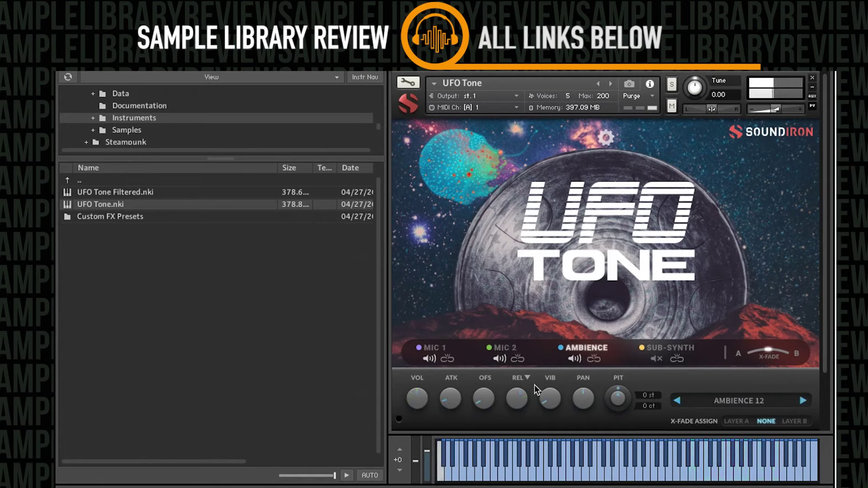
{"action": "left_click", "coordinate": [711, 397]}
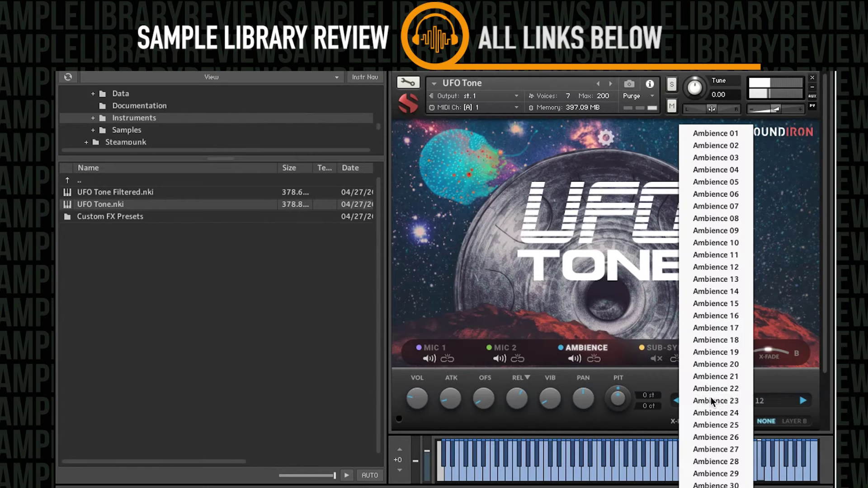
{"action": "left_click", "coordinate": [723, 220]}
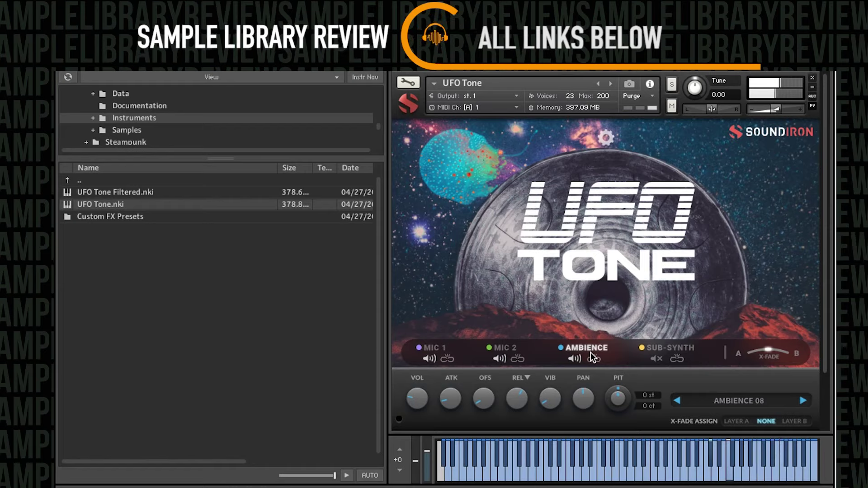
{"action": "left_click", "coordinate": [714, 402]}
{"action": "left_click", "coordinate": [720, 186]}
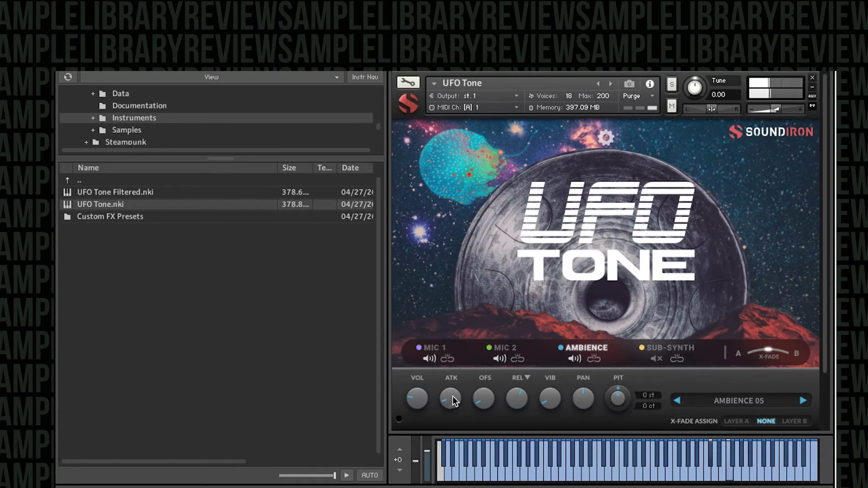
{"action": "left_click_drag", "start_coordinate": [428, 398], "coordinate": [424, 405]}
- Turn on the Sub-Synth layer, set its waveform to Saw and lower its volume
{"action": "left_click", "coordinate": [656, 359]}
{"action": "left_click", "coordinate": [670, 347]}
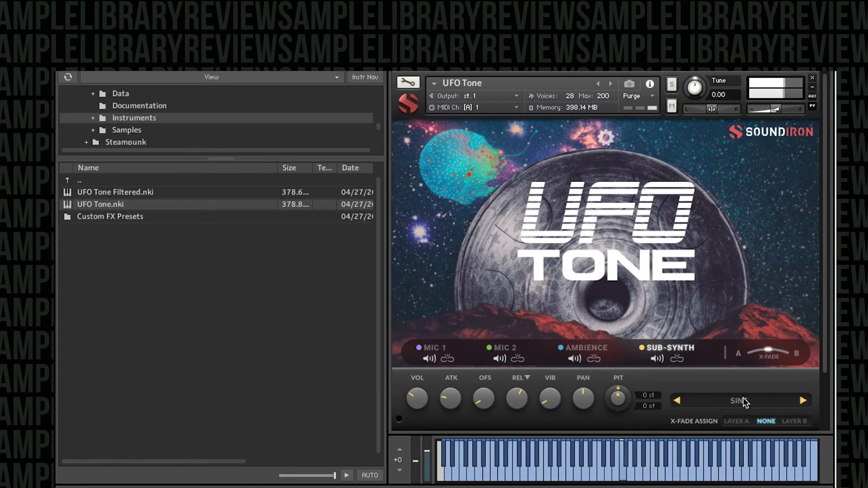
{"action": "left_click", "coordinate": [743, 400]}
{"action": "left_click", "coordinate": [714, 392]}
{"action": "left_click_drag", "start_coordinate": [413, 403], "coordinate": [417, 417]}
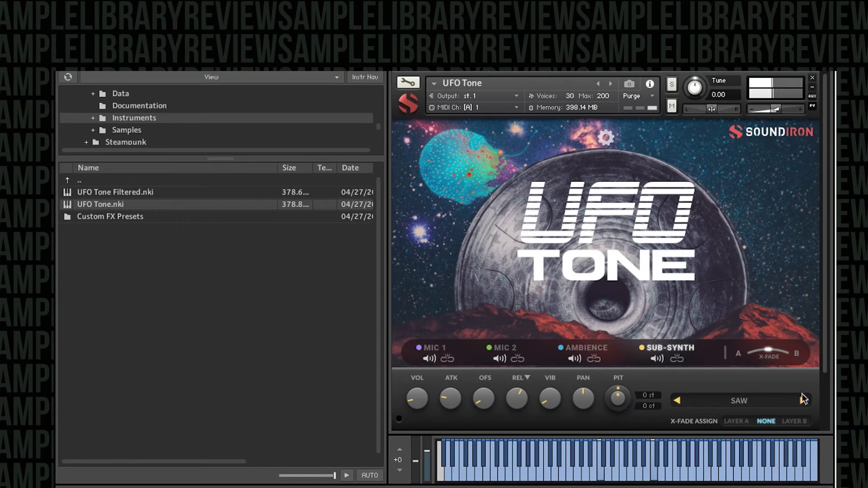
- Set the Sub-Synth waveform to Triangle and raise the layer's volume
{"action": "left_click", "coordinate": [770, 396]}
{"action": "left_click", "coordinate": [713, 412]}
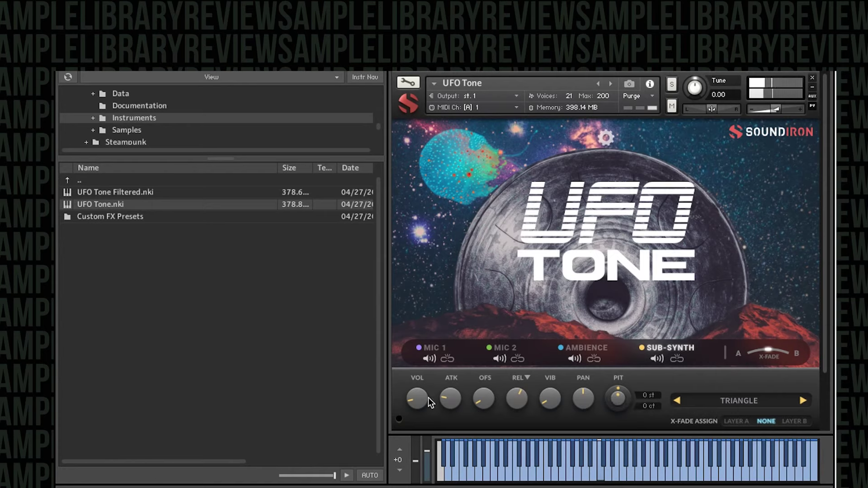
{"action": "left_click_drag", "start_coordinate": [417, 391], "coordinate": [417, 378]}
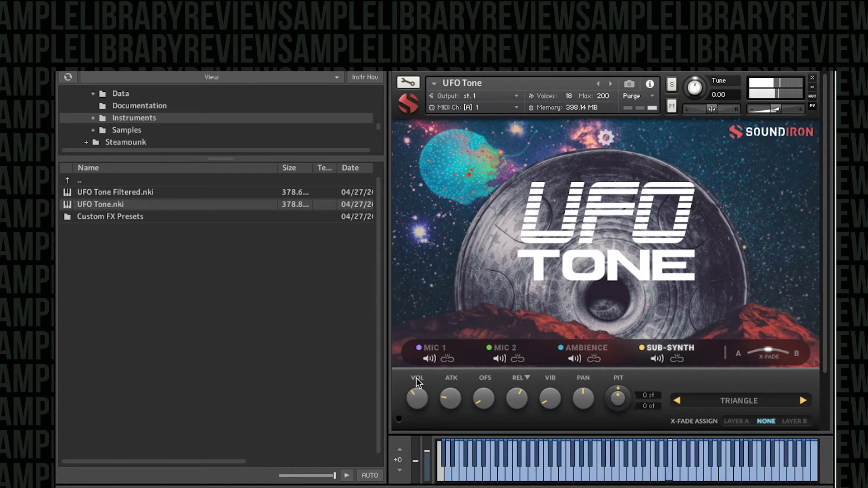
- Audition the Dialtone, White, Brown and Pink 1 waveforms on the Sub-Synth layer and settle on Sine
{"action": "left_click", "coordinate": [744, 403]}
{"action": "left_click", "coordinate": [715, 424]}
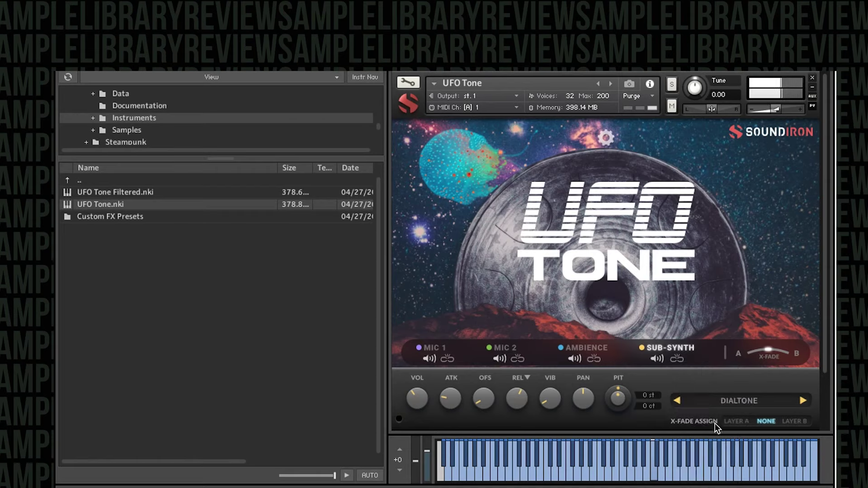
{"action": "left_click", "coordinate": [706, 402]}
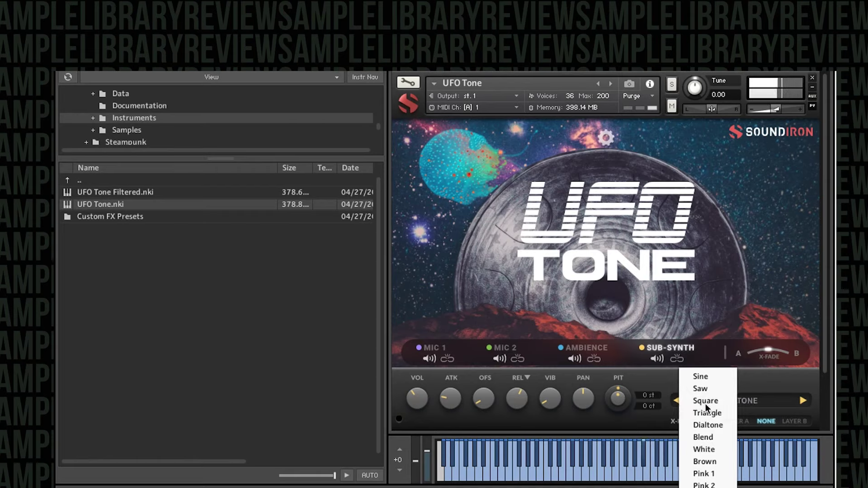
{"action": "left_click", "coordinate": [709, 448]}
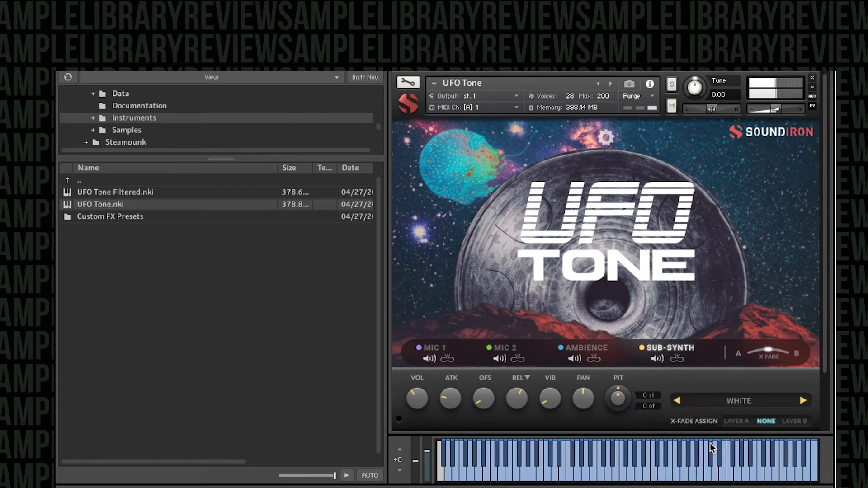
{"action": "left_click", "coordinate": [747, 403]}
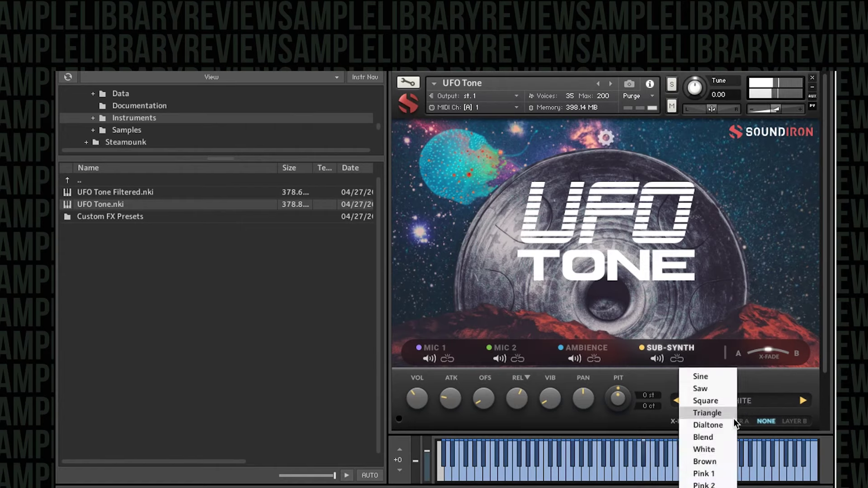
{"action": "left_click", "coordinate": [717, 458]}
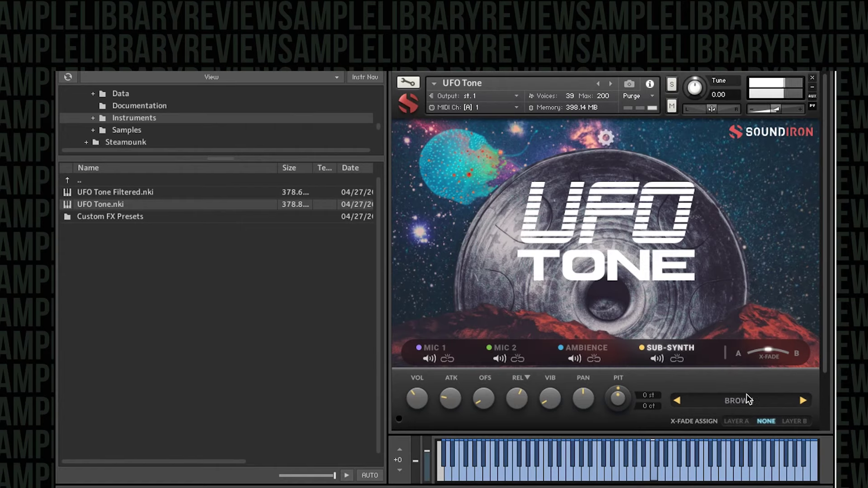
{"action": "left_click", "coordinate": [747, 398]}
{"action": "left_click", "coordinate": [723, 474]}
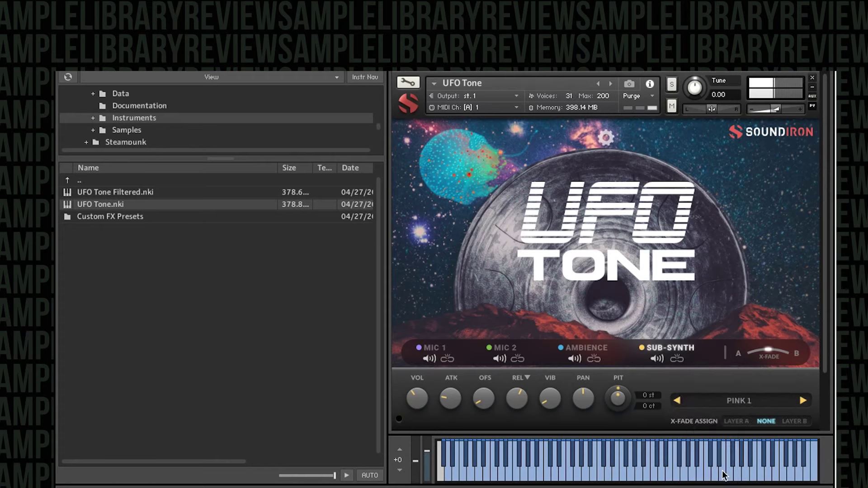
{"action": "left_click", "coordinate": [744, 399]}
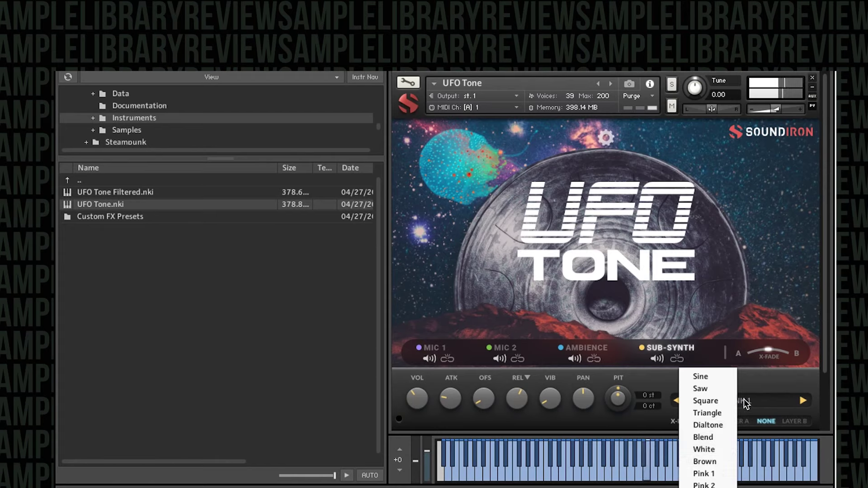
{"action": "left_click", "coordinate": [713, 375]}
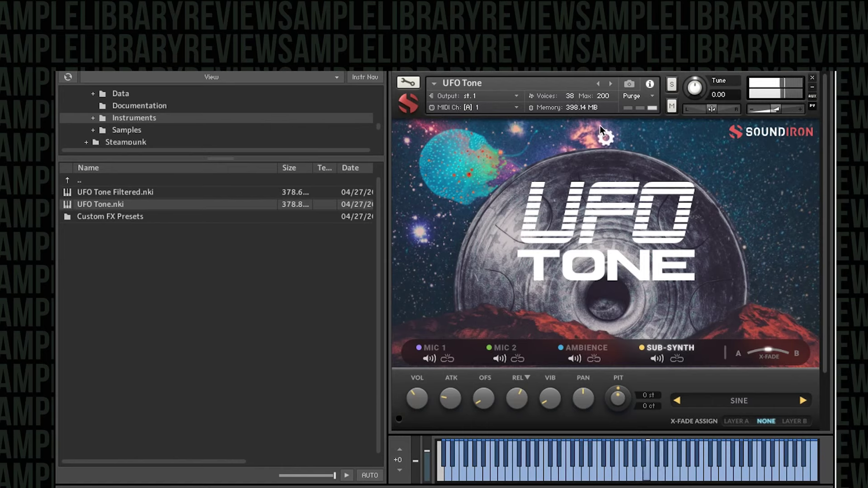
- Open the Ambience layer's modulation settings and try the arpeggiator and the LFO, switching each off again
{"action": "left_click", "coordinate": [587, 347]}
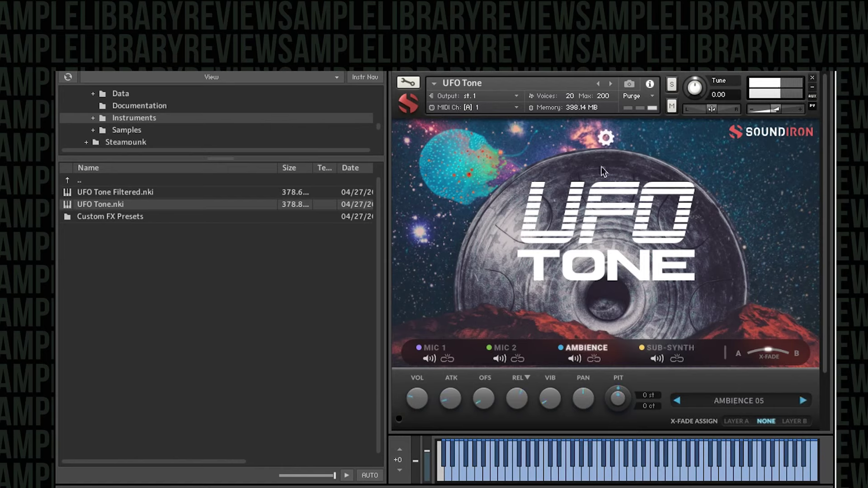
{"action": "left_click", "coordinate": [606, 140]}
{"action": "left_click", "coordinate": [755, 163]}
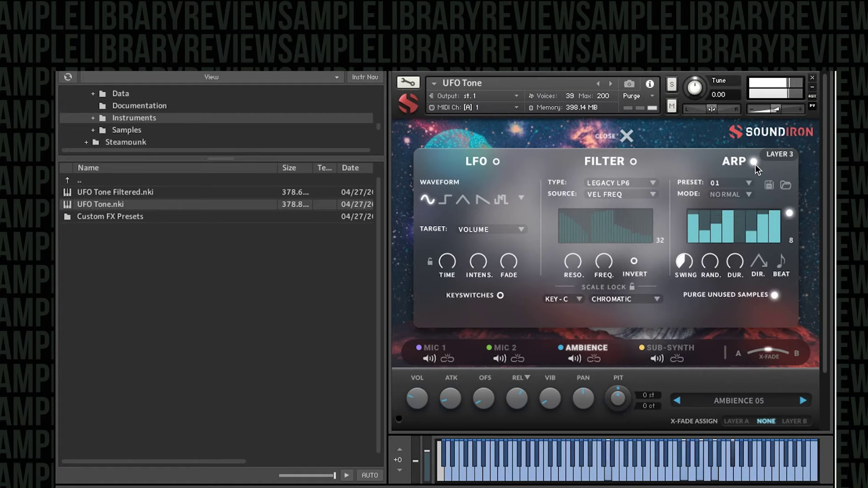
{"action": "left_click", "coordinate": [756, 165]}
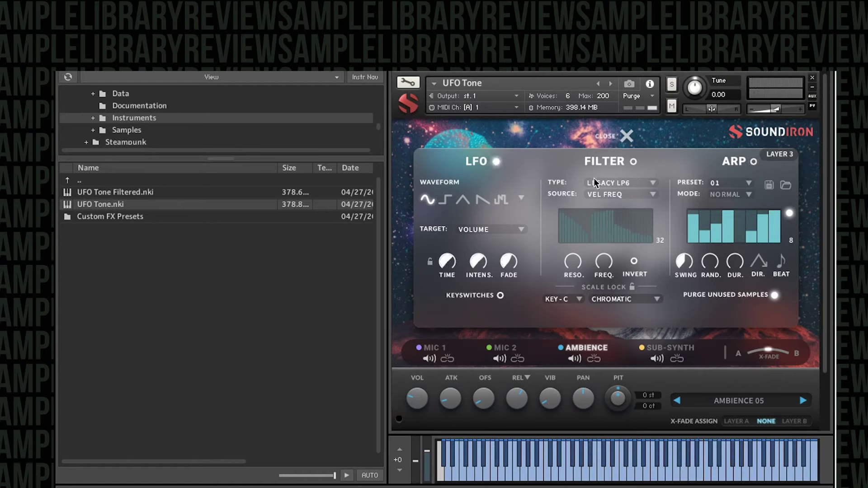
{"action": "left_click", "coordinate": [497, 161]}
- Replace the instrument with FX - Alien Fishbowl from the Custom FX Presets folder, discarding changes, and set its MIDI channel to omni
{"action": "left_click", "coordinate": [137, 219]}
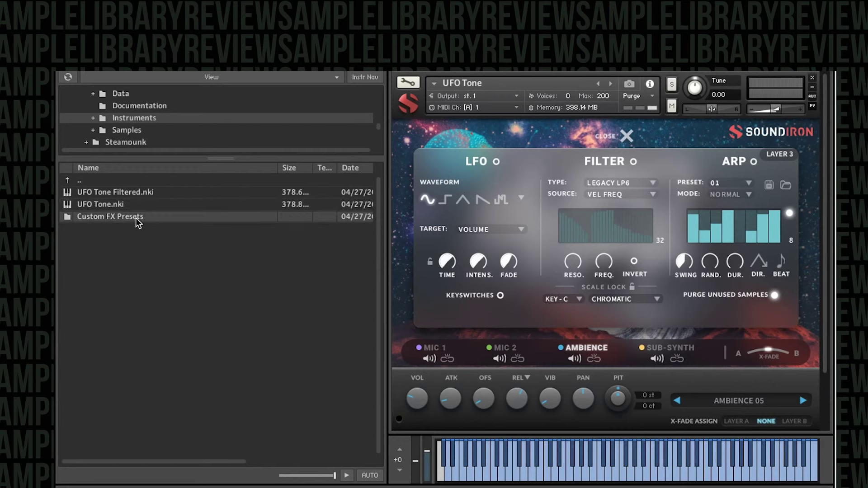
{"action": "double_click", "coordinate": [136, 218]}
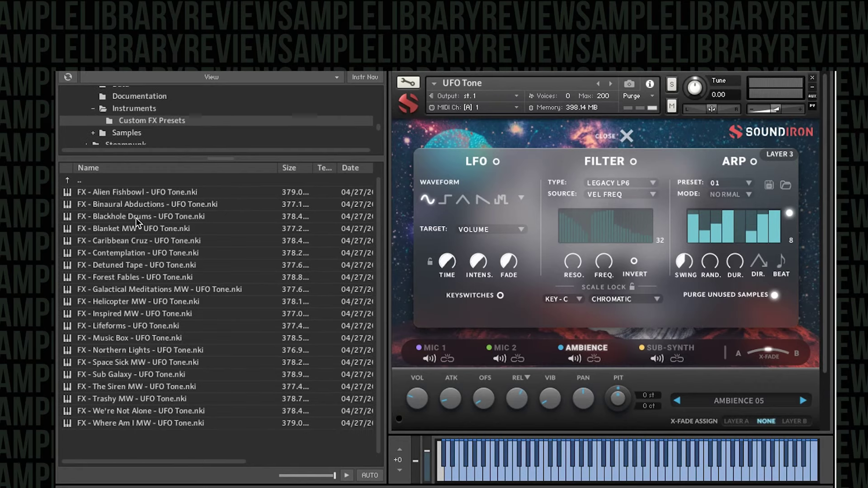
{"action": "left_click", "coordinate": [67, 192]}
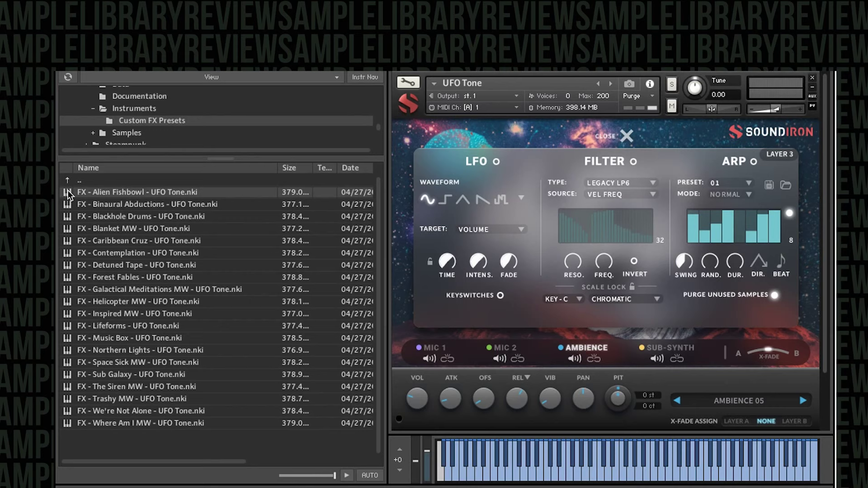
{"action": "left_click", "coordinate": [812, 78]}
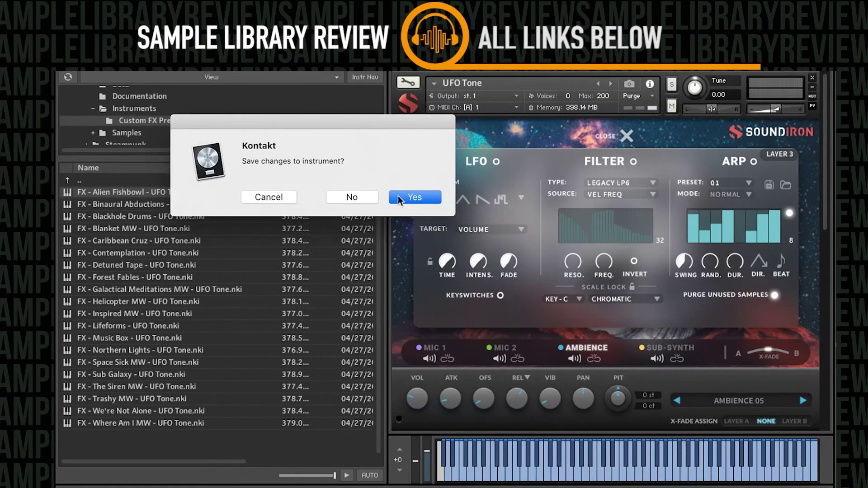
{"action": "left_click", "coordinate": [356, 197]}
{"action": "left_click", "coordinate": [480, 108]}
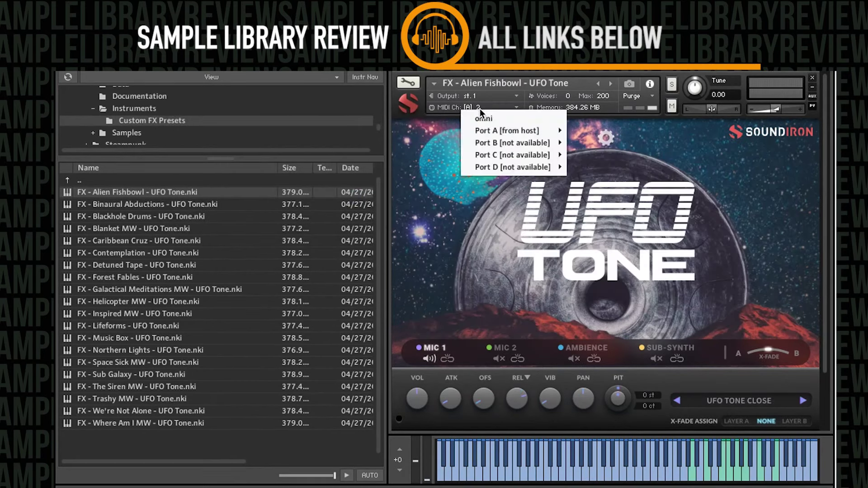
{"action": "left_click", "coordinate": [482, 120]}
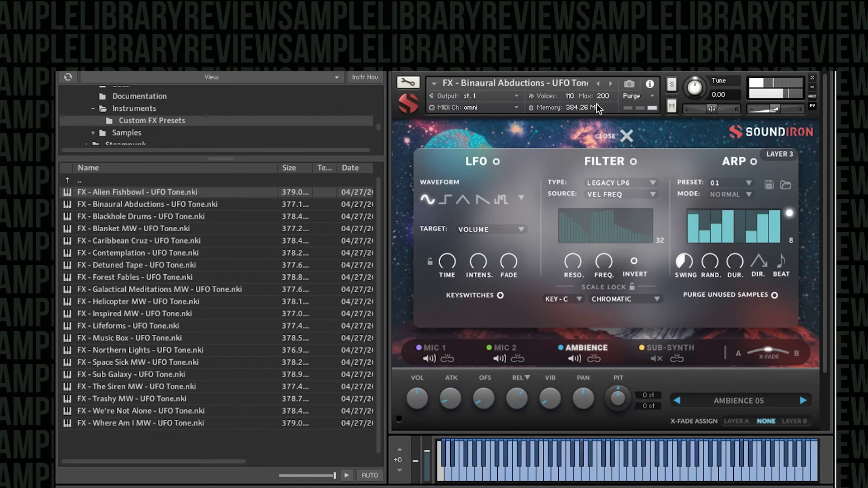
- Audition the FX presets Blackhole Drums, Blanket MW, Caribbean Cruz, Contemplation, Detuned Tape and Forest Fables in order
{"action": "left_click", "coordinate": [610, 84]}
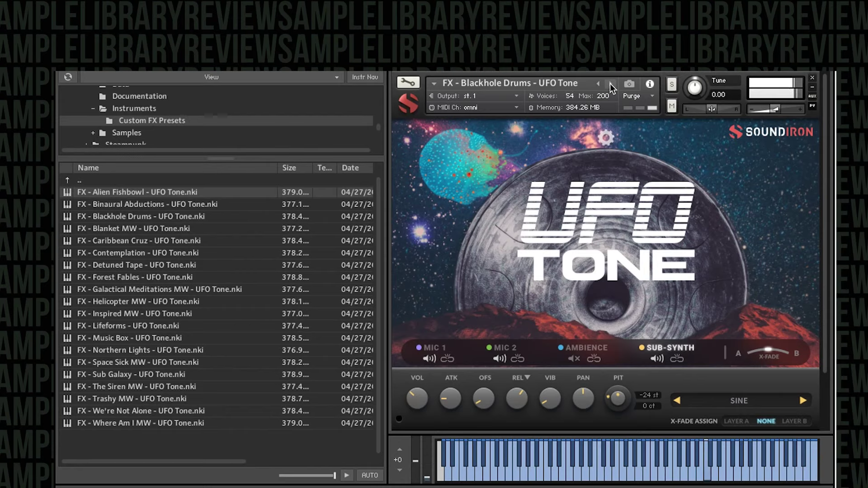
{"action": "left_click", "coordinate": [612, 85]}
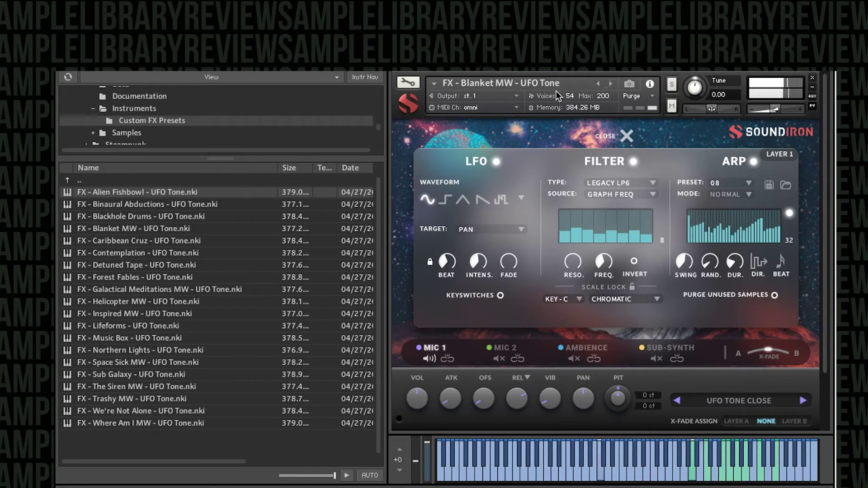
{"action": "left_click", "coordinate": [611, 84]}
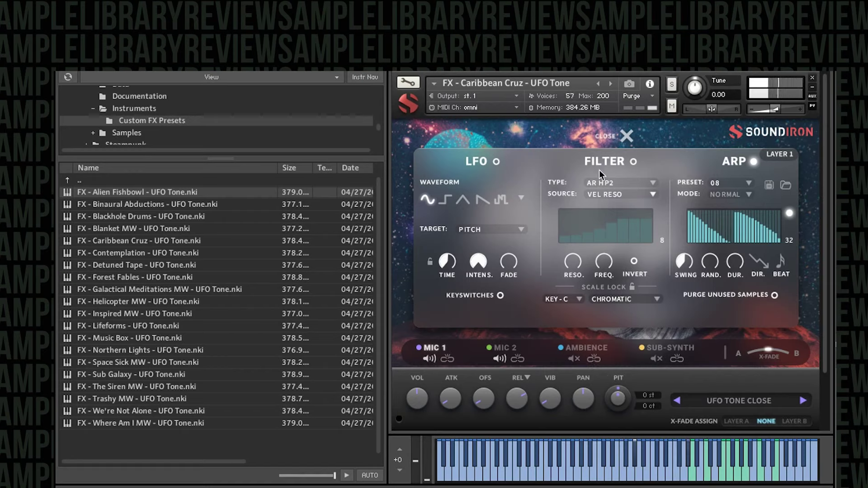
{"action": "left_click", "coordinate": [612, 83]}
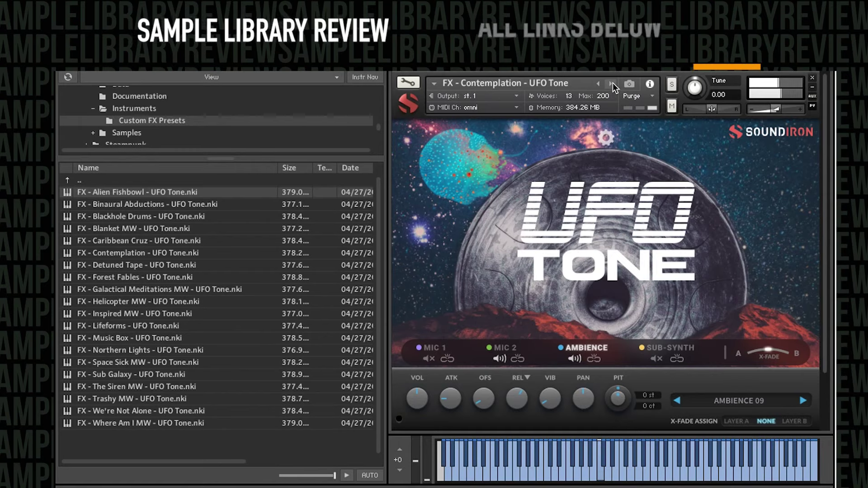
{"action": "left_click", "coordinate": [613, 84]}
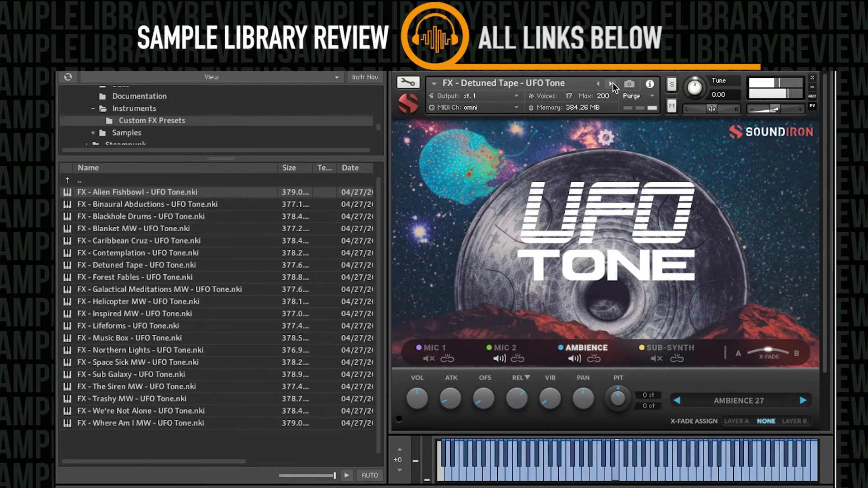
{"action": "left_click", "coordinate": [613, 85]}
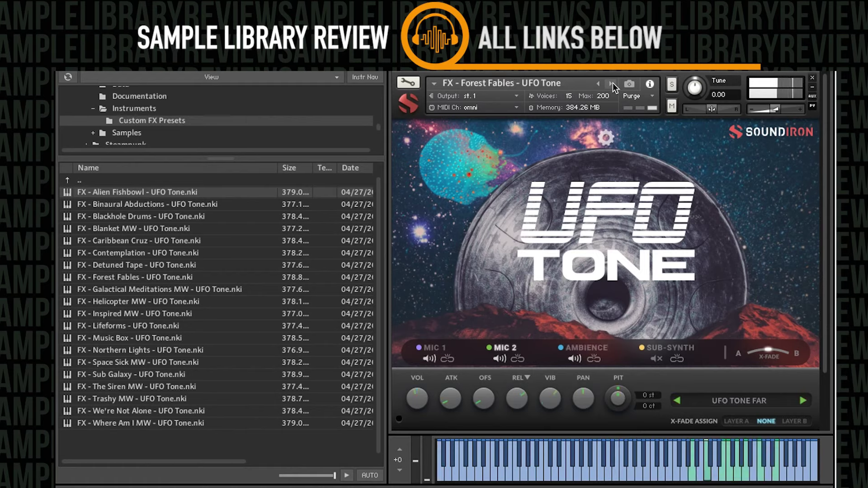
- Show the Forest Fables preset's modulation settings and advance through Galactical Meditations MW to Helicopter MW
{"action": "left_click", "coordinate": [607, 137]}
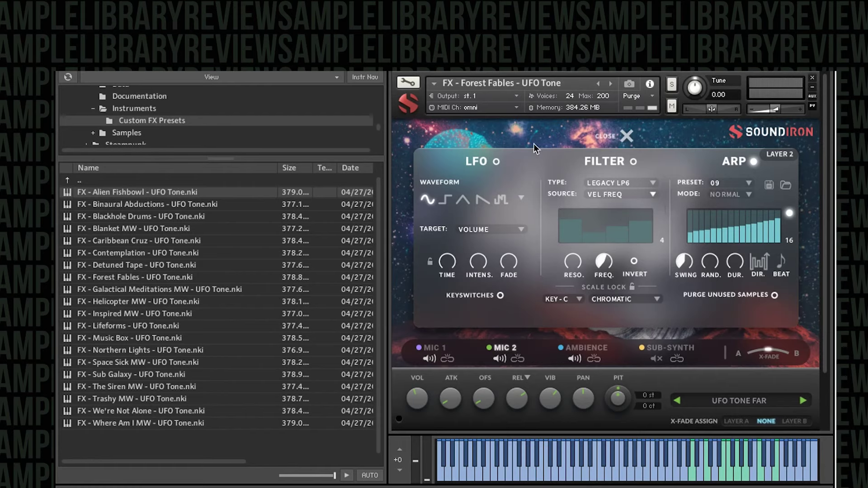
{"action": "left_click", "coordinate": [611, 84]}
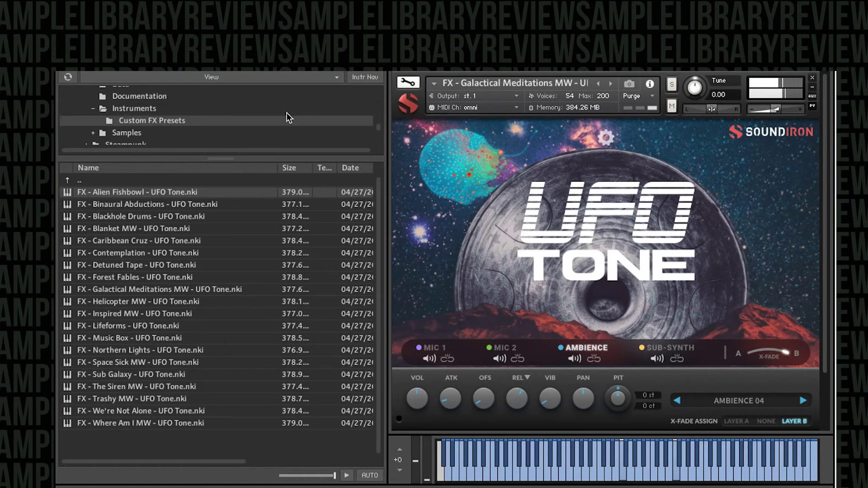
{"action": "left_click", "coordinate": [611, 85]}
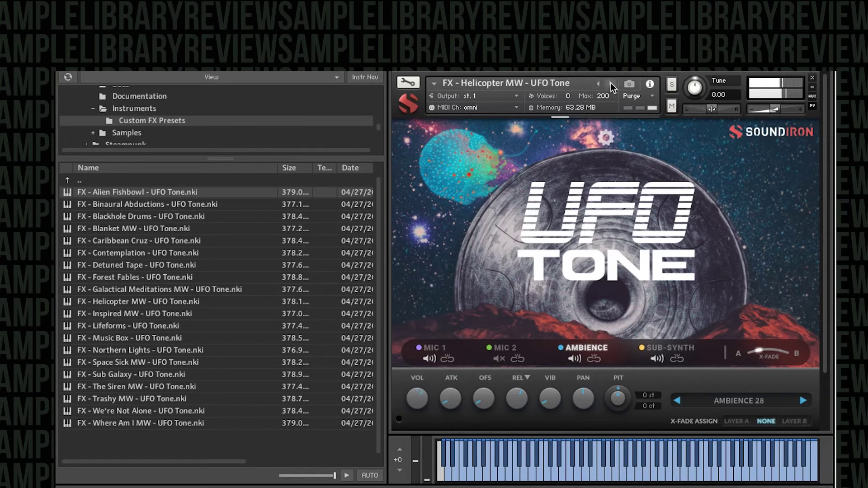